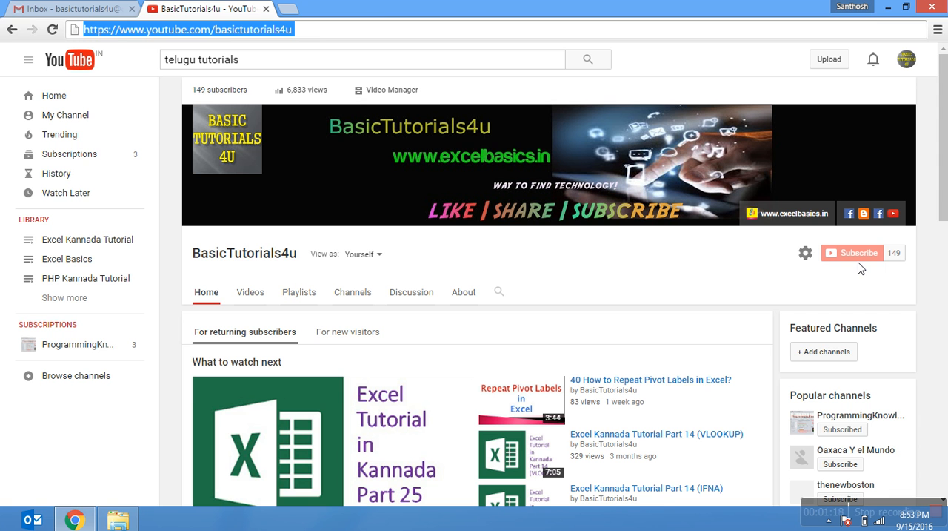
- Search the installed apps for Notepad and run it as administrator
mouse_move(942, 178)
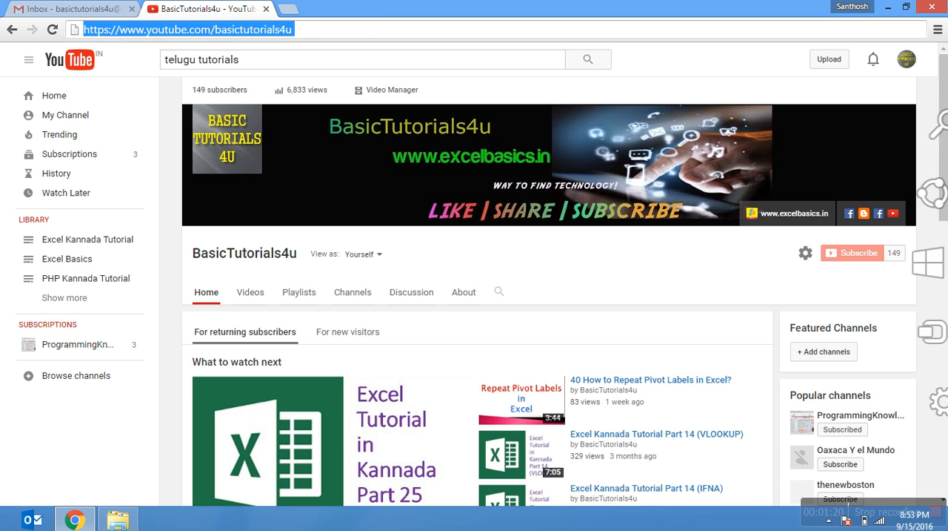
left_click(922, 149)
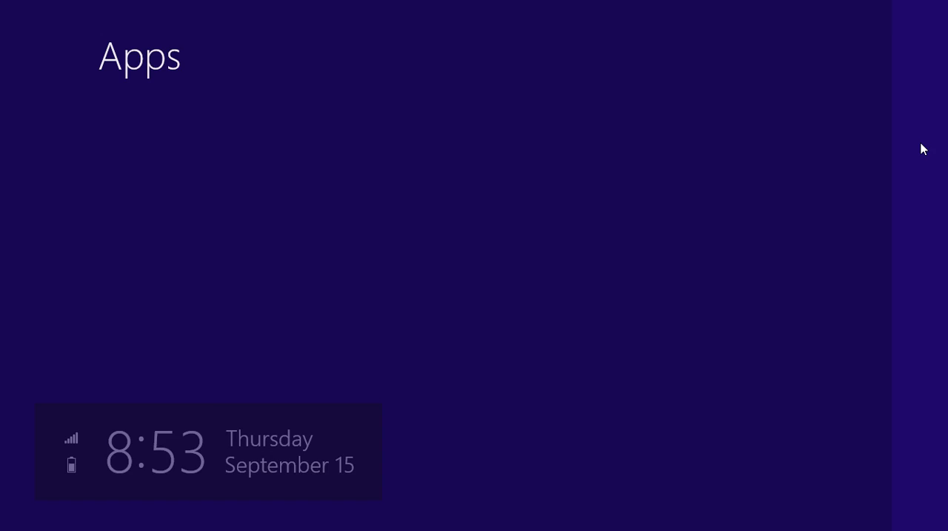
type("notp")
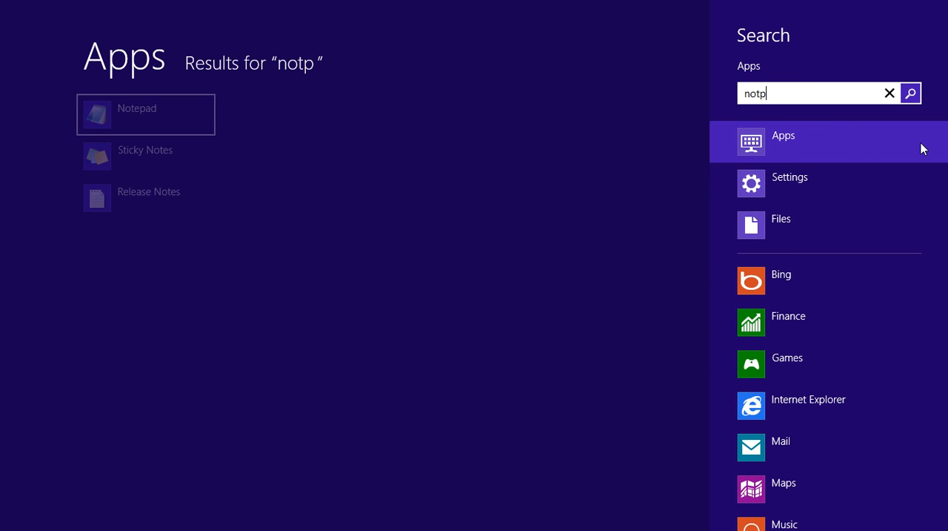
key("BackSpace")
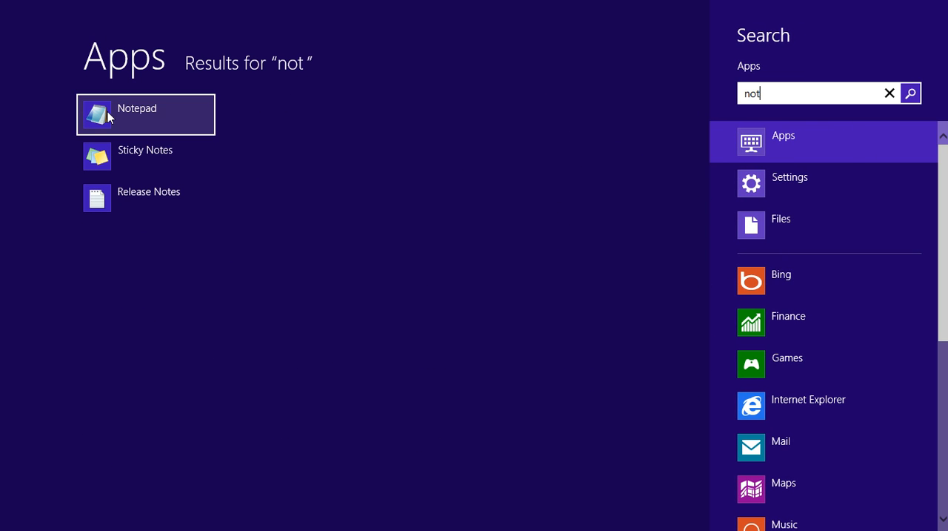
right_click(107, 113)
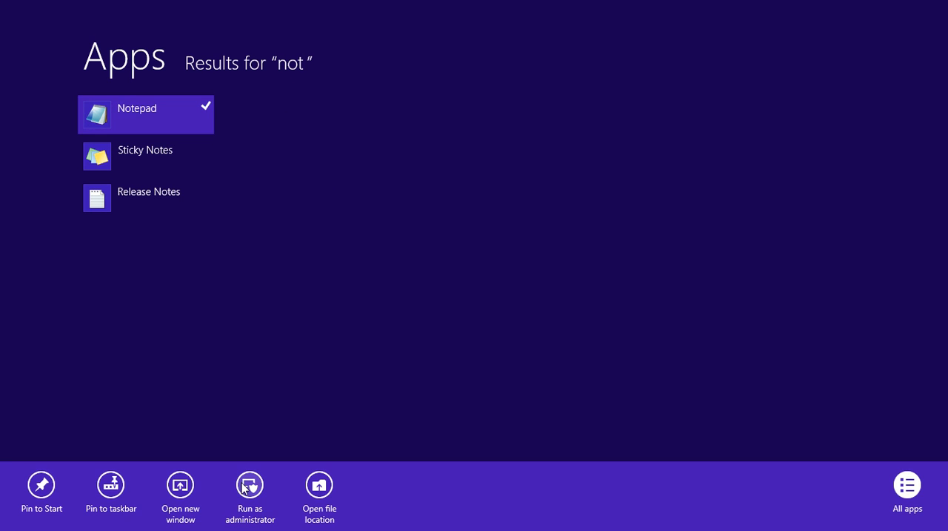
left_click(250, 489)
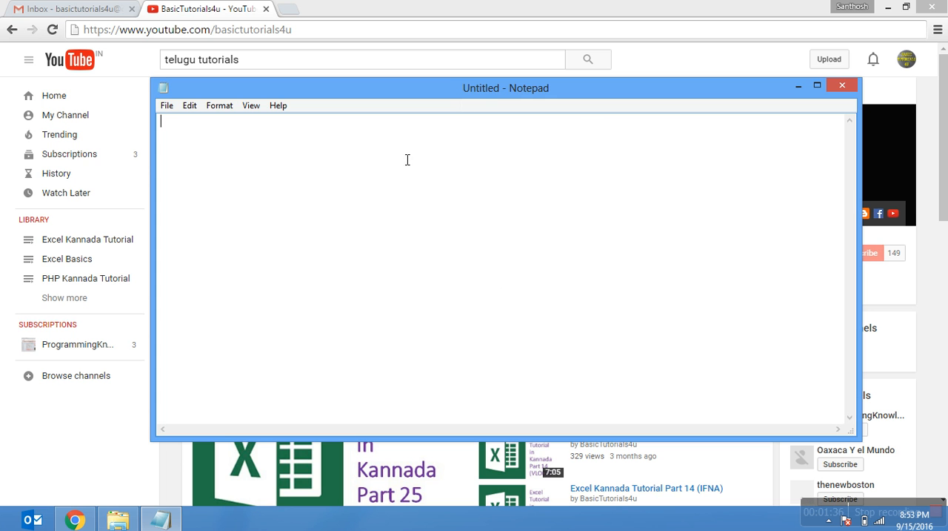
- Start opening a file in Notepad and browse to the C:\Windows\System32\Drivers\etc folder
left_click(167, 106)
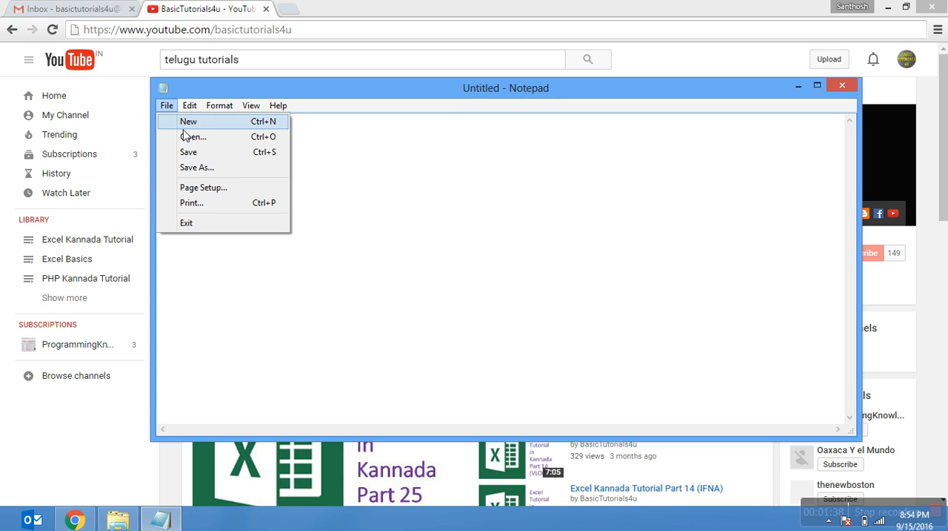
left_click(186, 136)
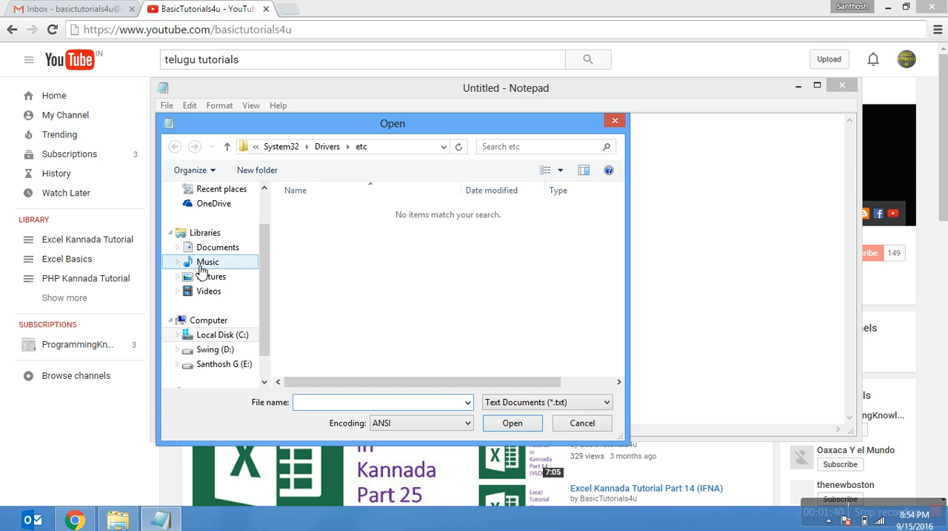
left_click(228, 336)
left_click(341, 283)
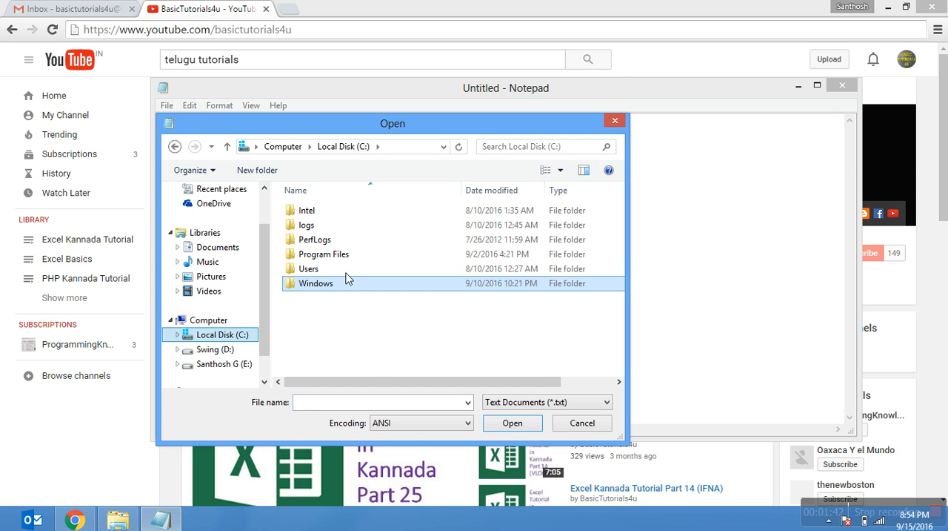
double_click(330, 289)
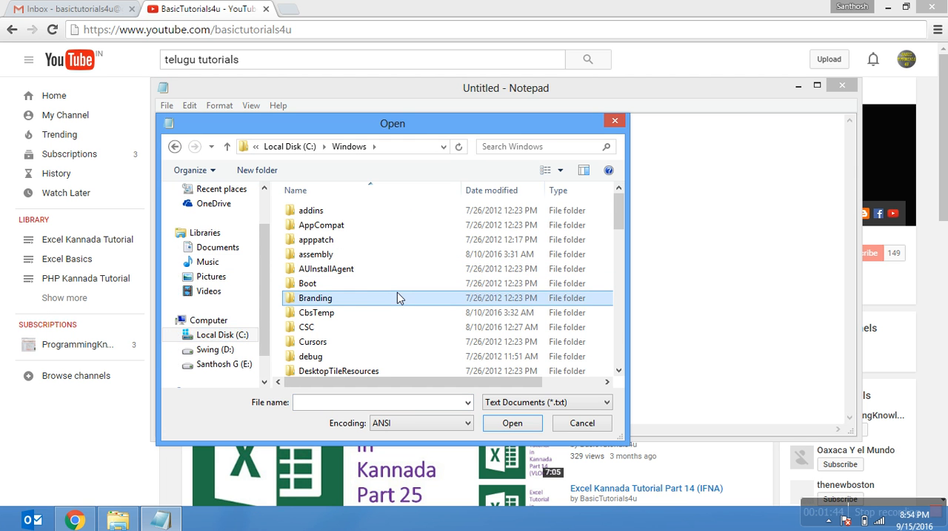
type("sys")
key("Return")
key("BackSpace")
key("Down")
key("Return")
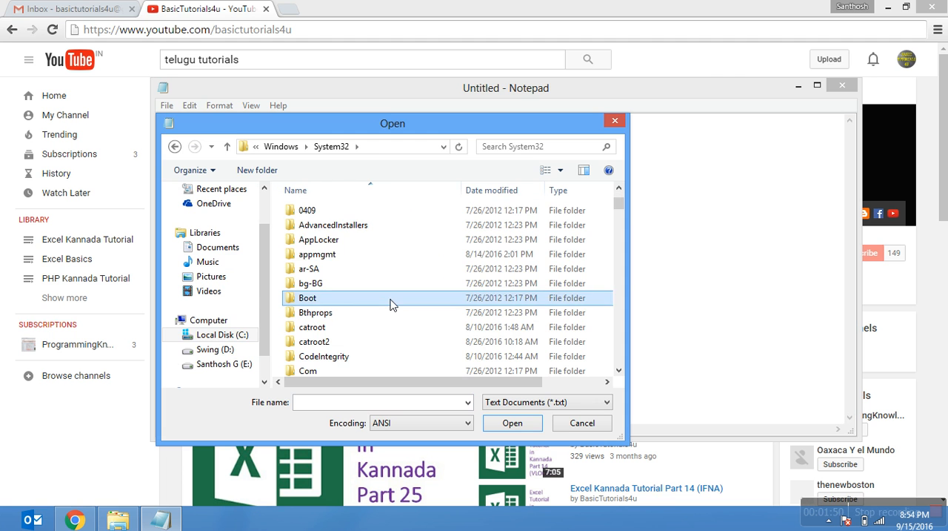
scroll(391, 304, "down", 5)
double_click(333, 255)
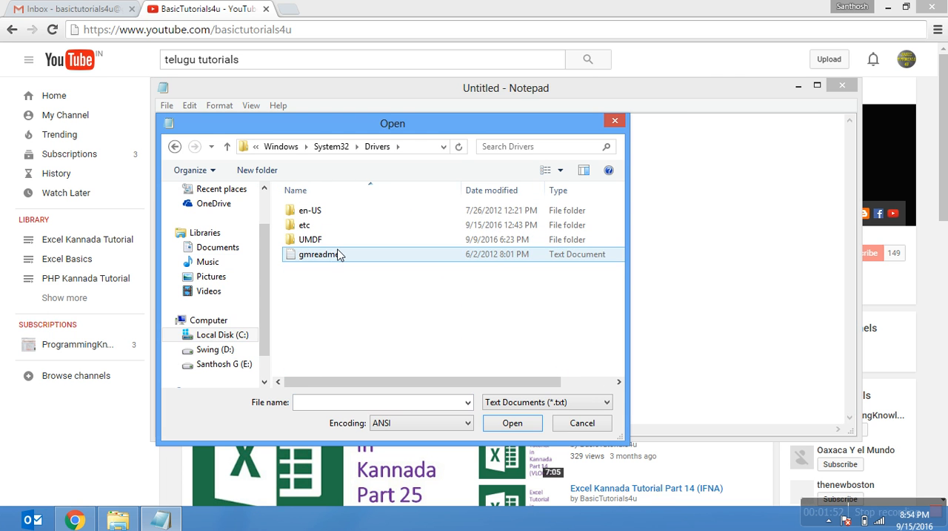
double_click(367, 230)
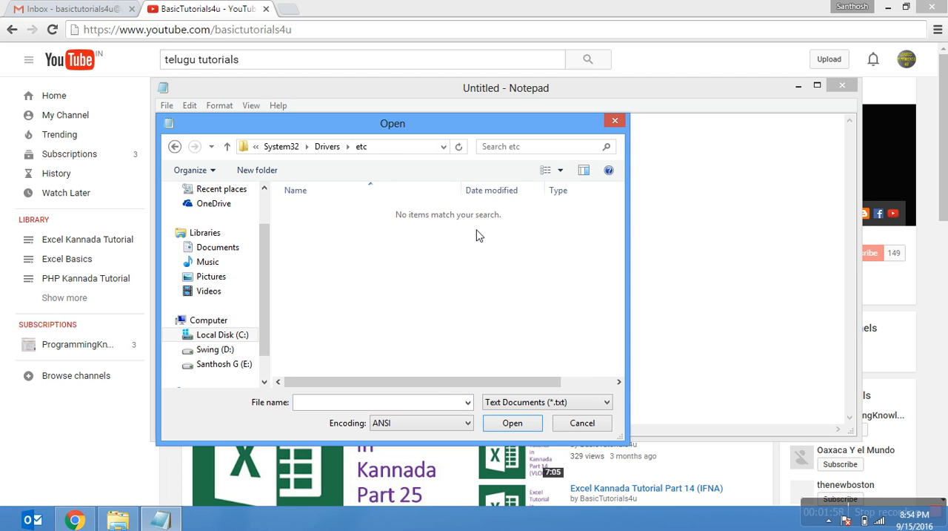
- Show all file types in the etc folder and open the hosts file
left_click(576, 404)
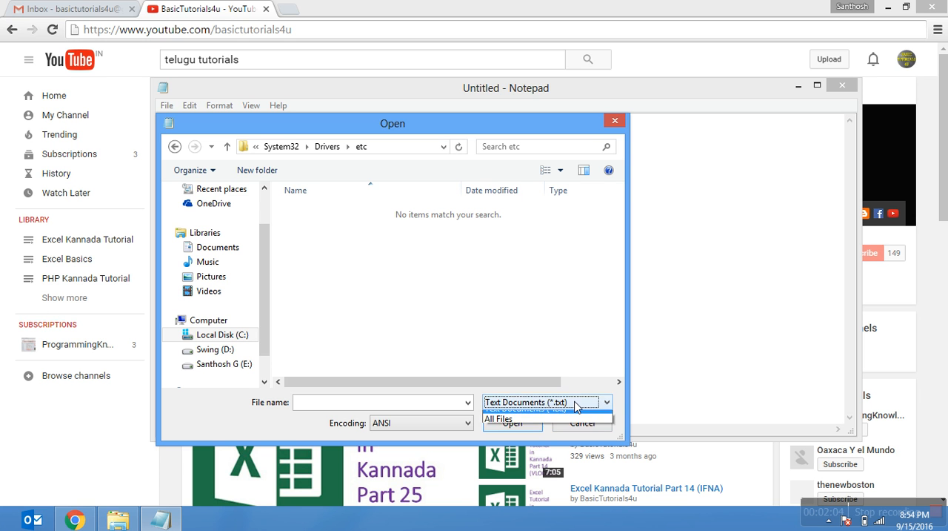
left_click(569, 428)
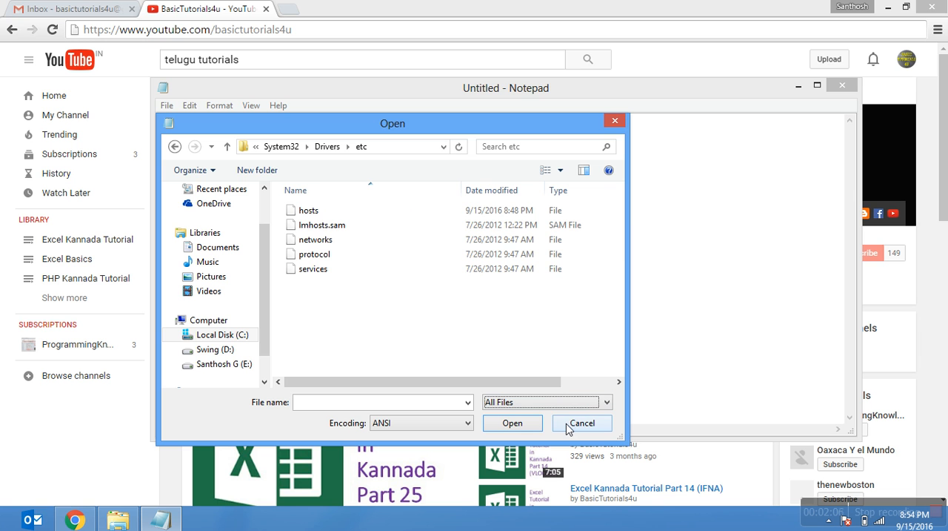
left_click(300, 214)
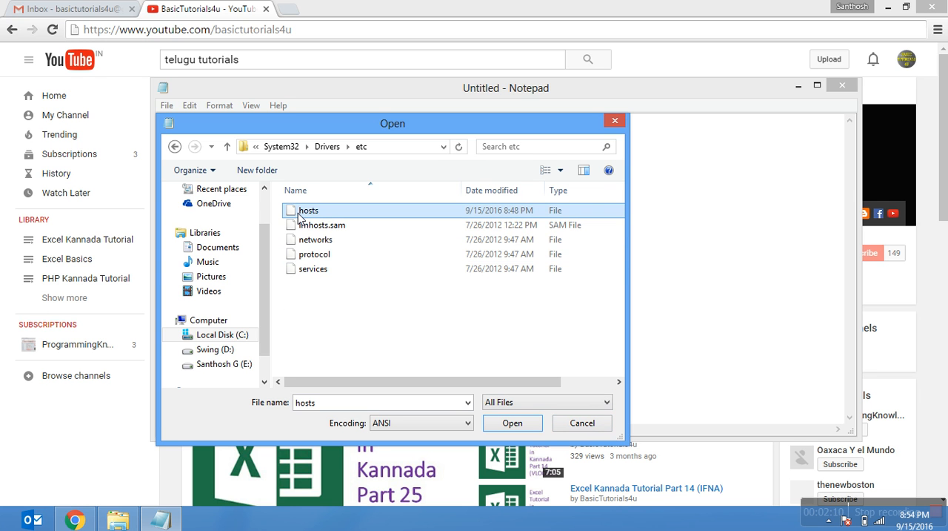
left_click(498, 425)
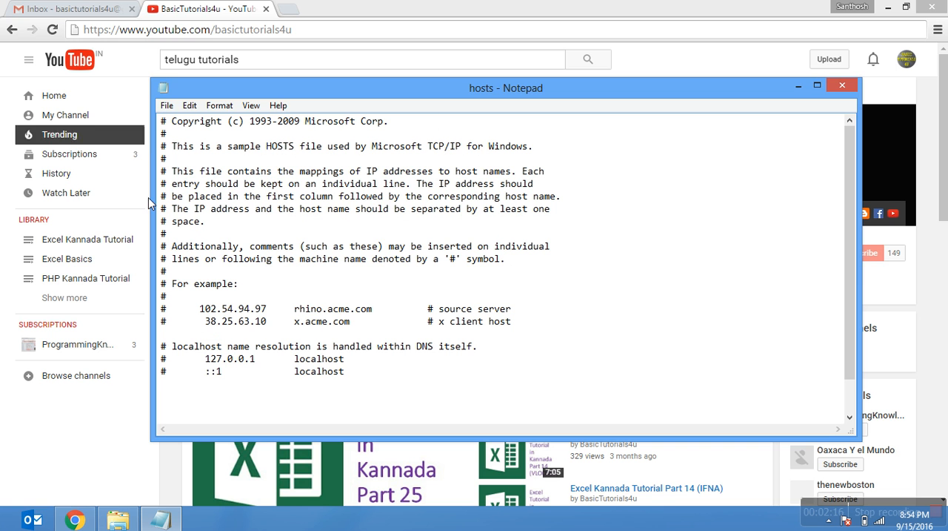
- Start a new entry below the last localhost line with the IP address 127.0.0.1, followed by two tab spaces
left_click(370, 381)
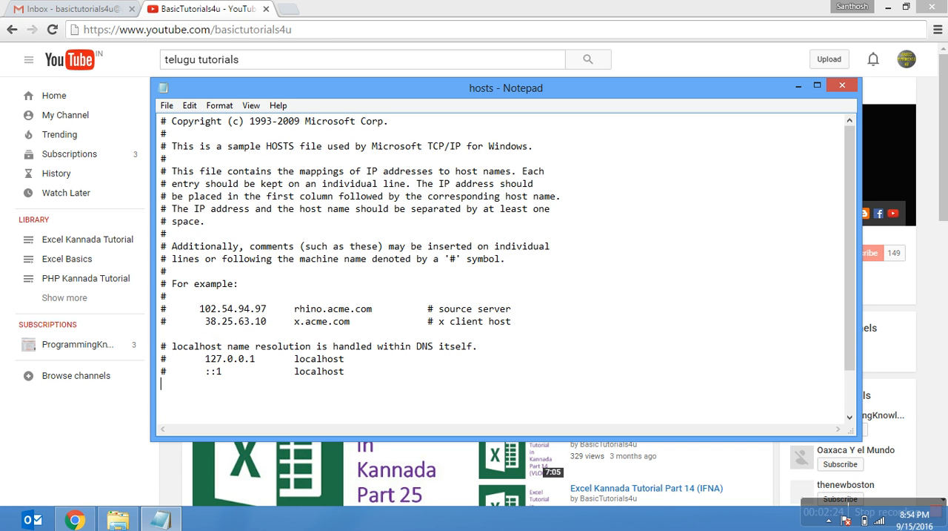
type("127.0.0.1")
key("Tab")
key("Tab")
left_click(288, 10)
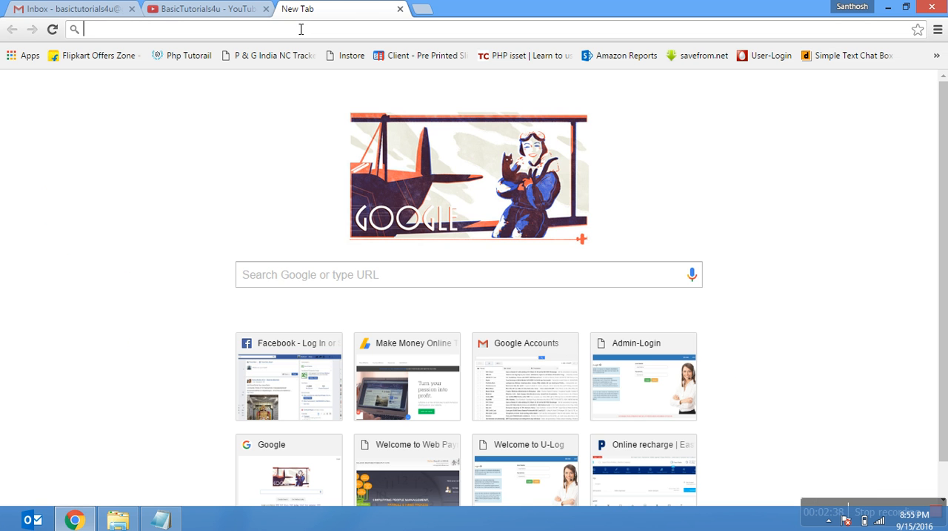
type("www.y")
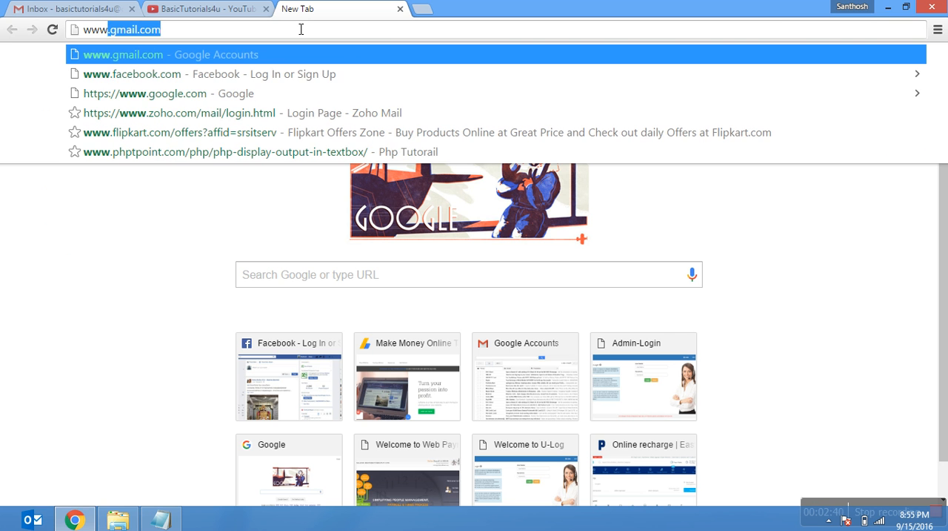
type("ahoo")
key("Return")
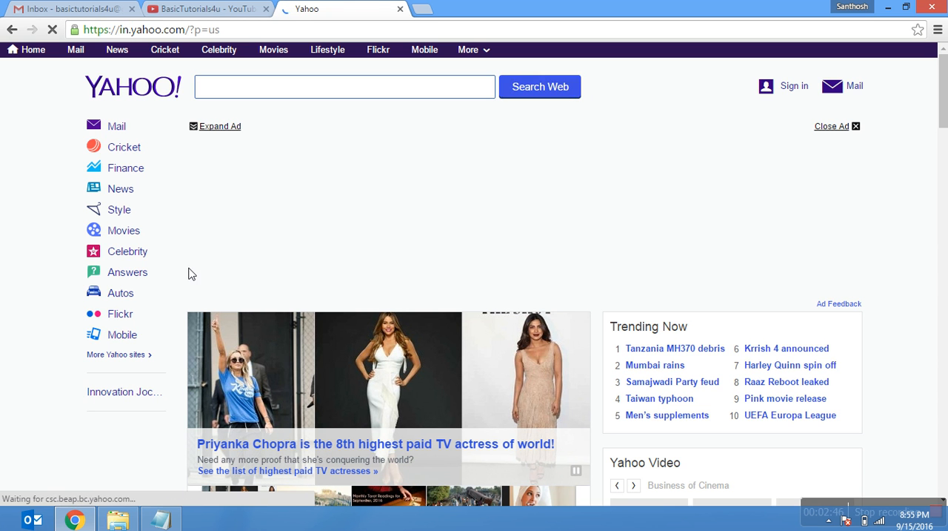
left_click(164, 517)
type("www.")
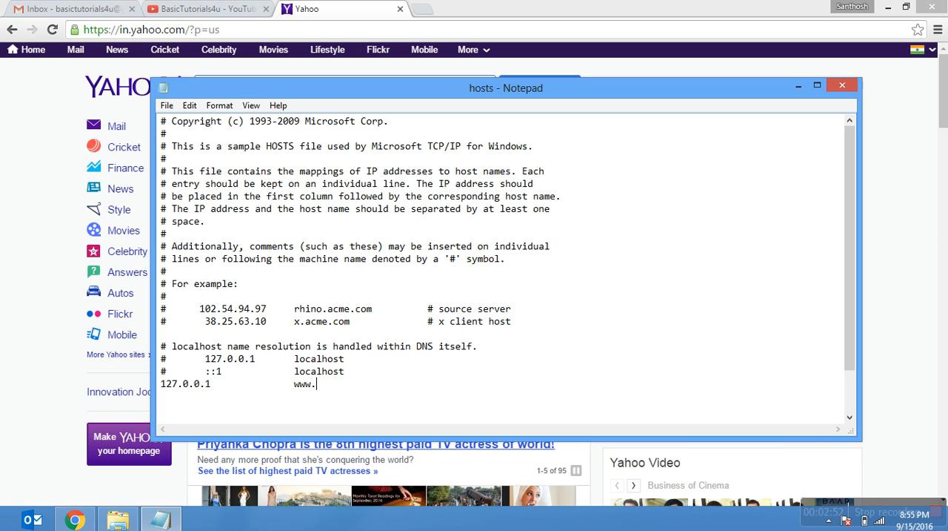
type("yahoo.com")
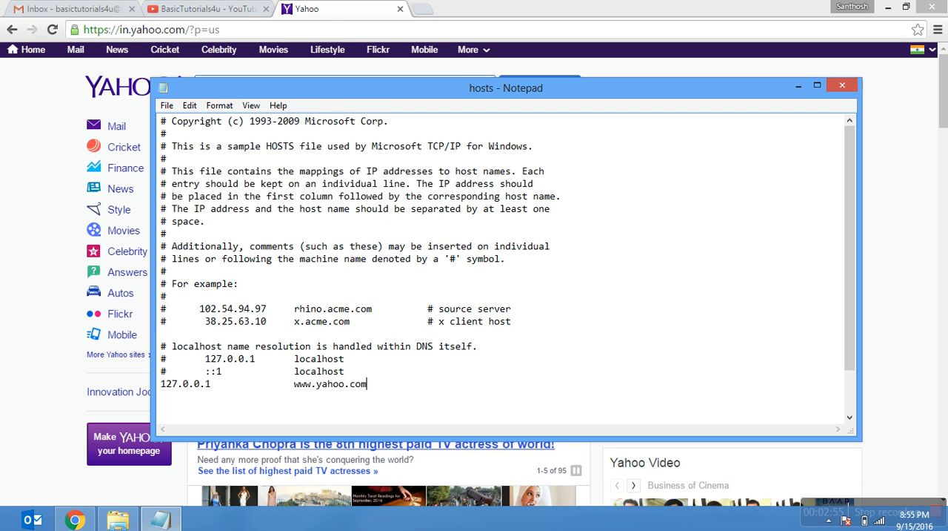
left_click(167, 105)
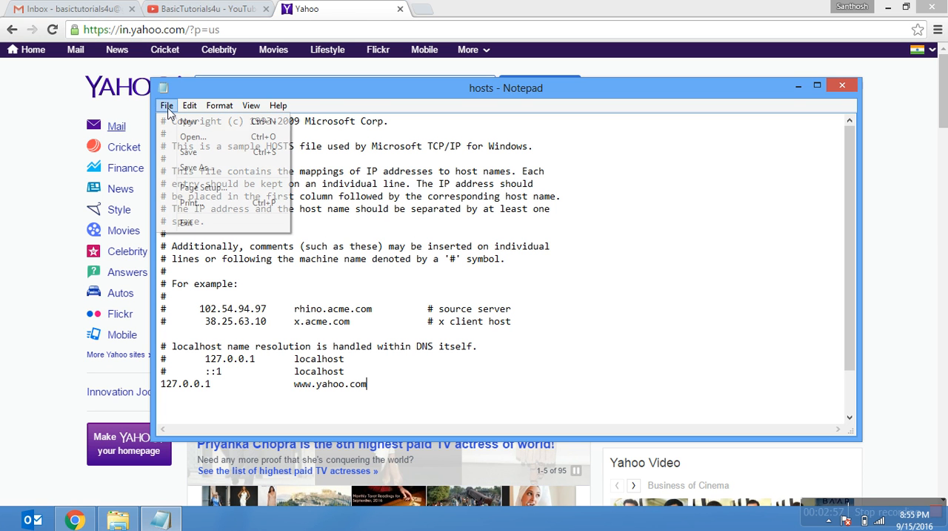
left_click(193, 156)
left_click(250, 28)
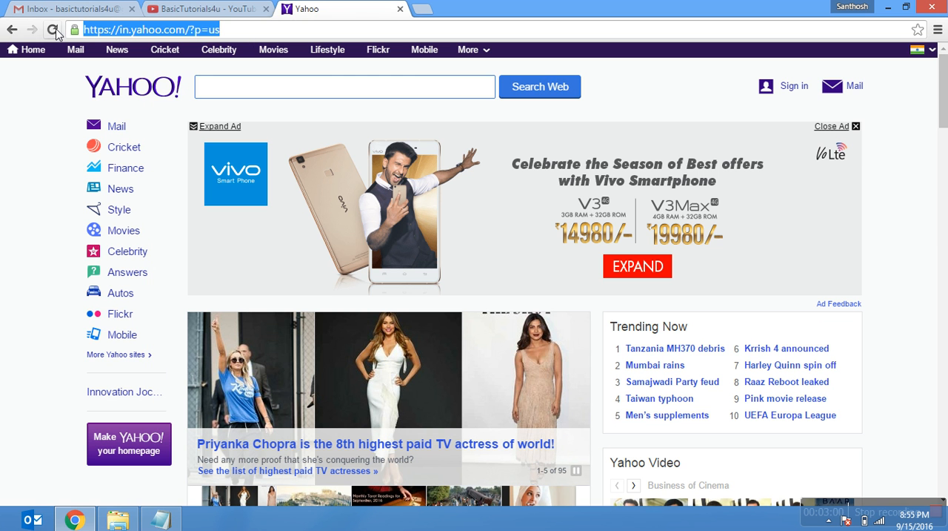
type("www.")
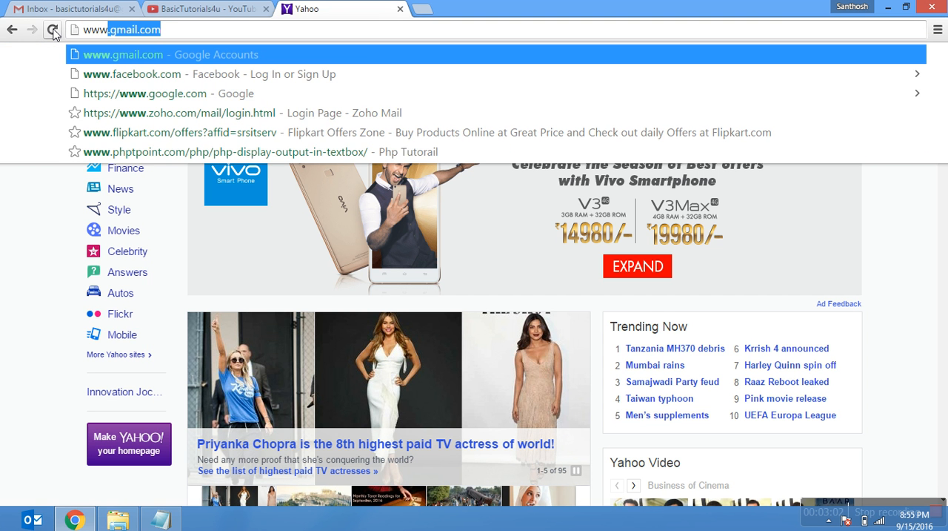
type("yahoo")
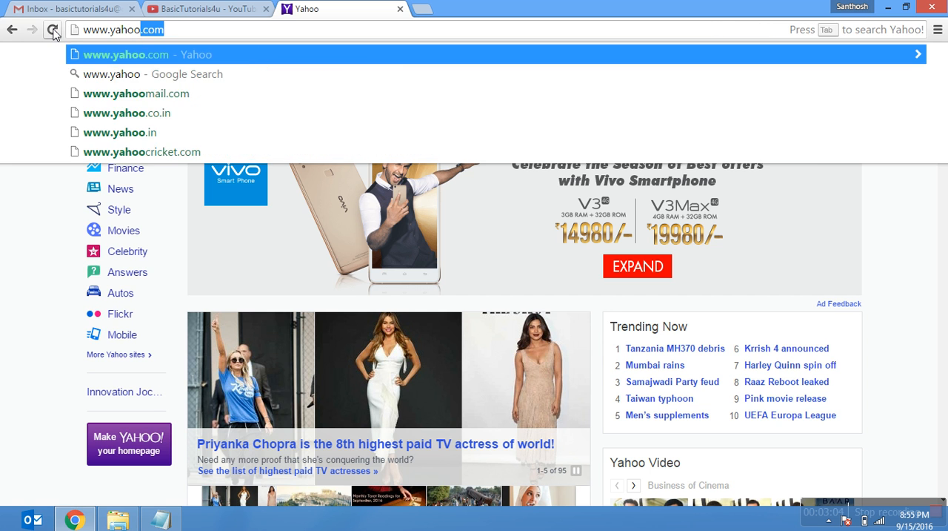
key("Return")
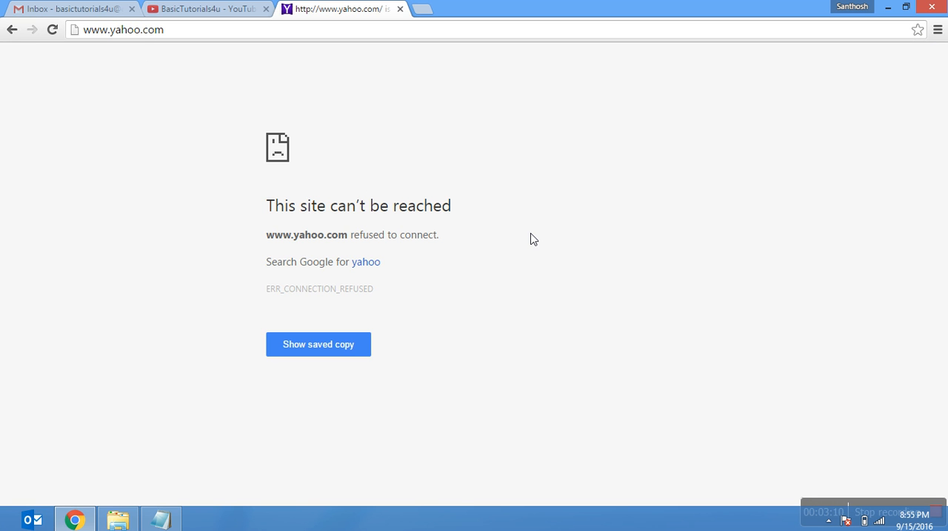
key("F5")
left_click(422, 8)
type("fa")
key("Return")
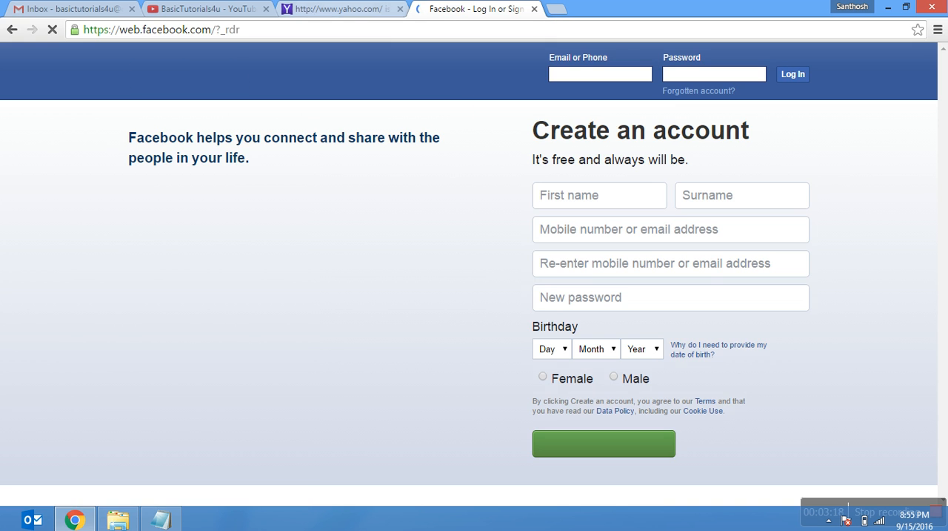
left_click(341, 9)
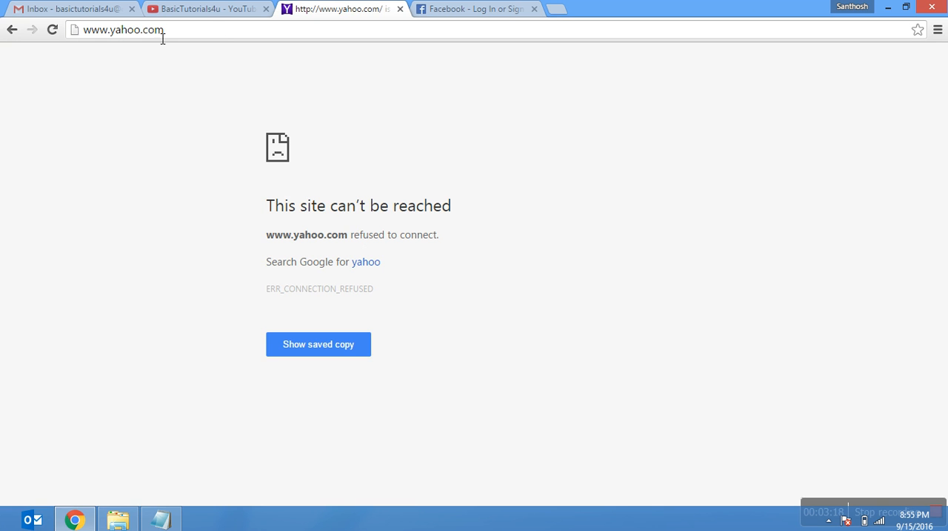
left_click(53, 30)
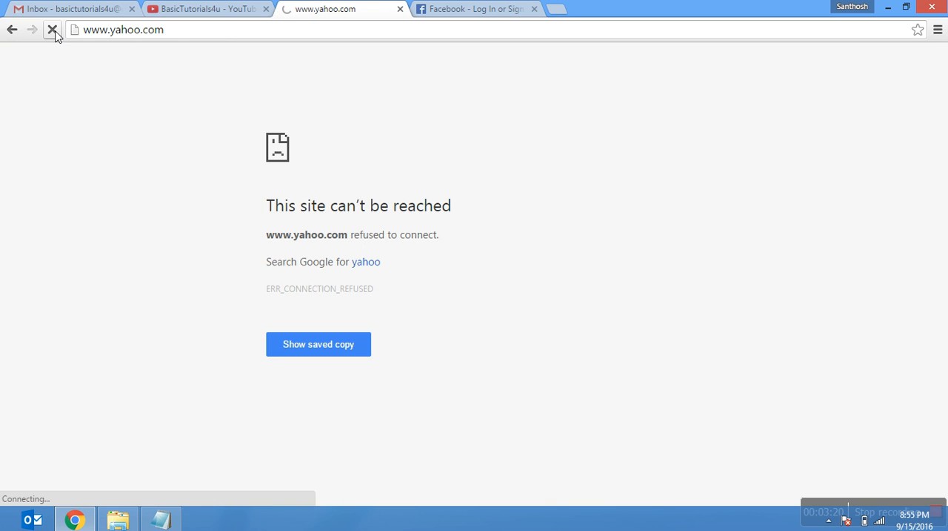
left_click(173, 518)
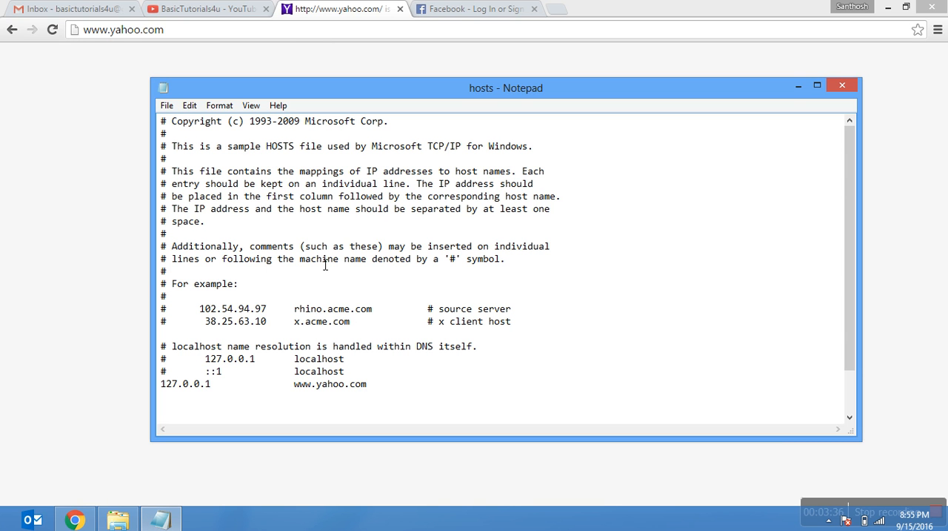
left_click_drag(396, 386, 151, 387)
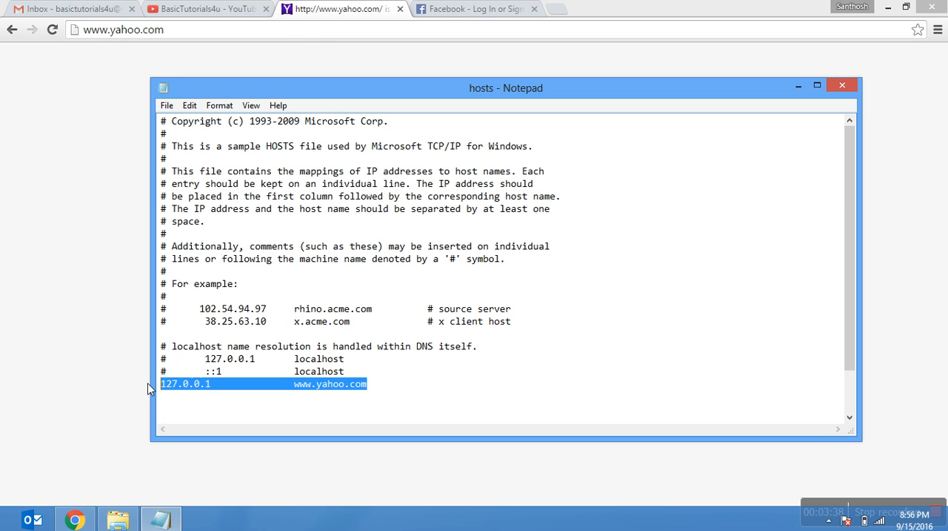
key("Delete")
left_click(168, 105)
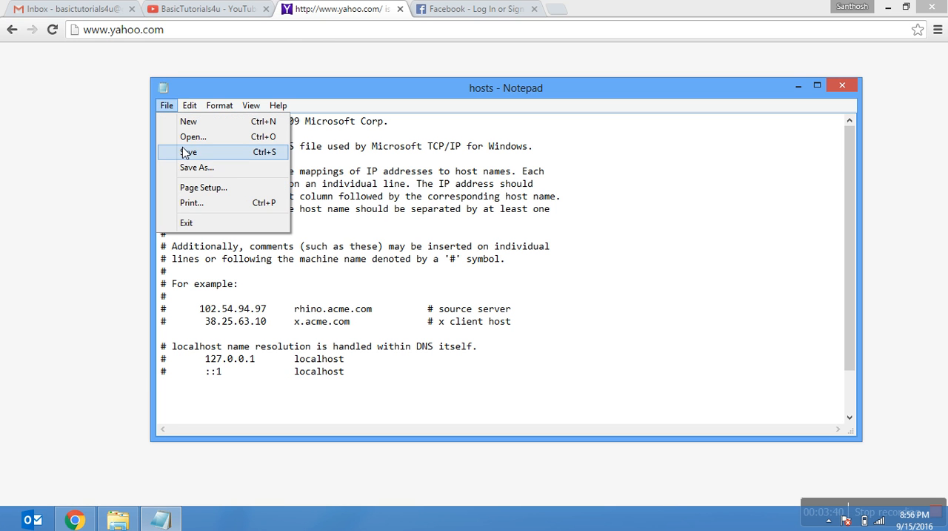
left_click(186, 152)
left_click(843, 85)
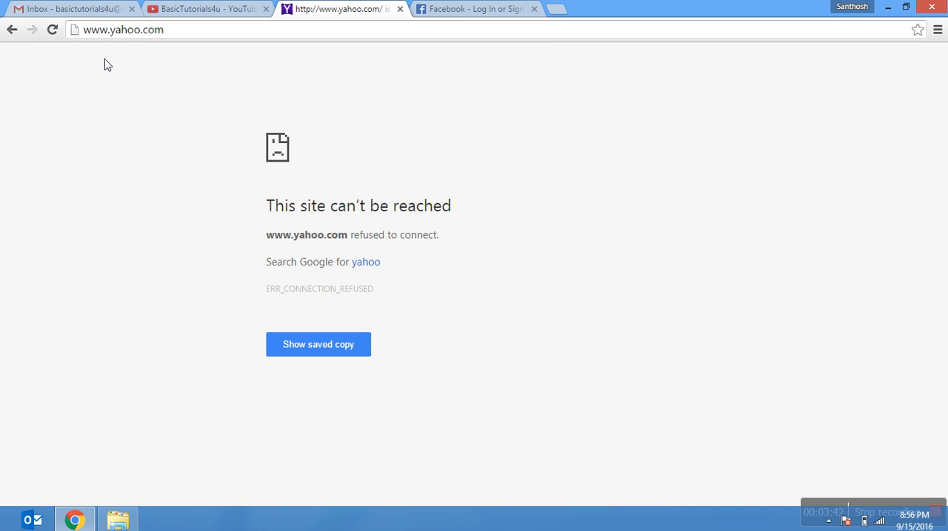
left_click(52, 31)
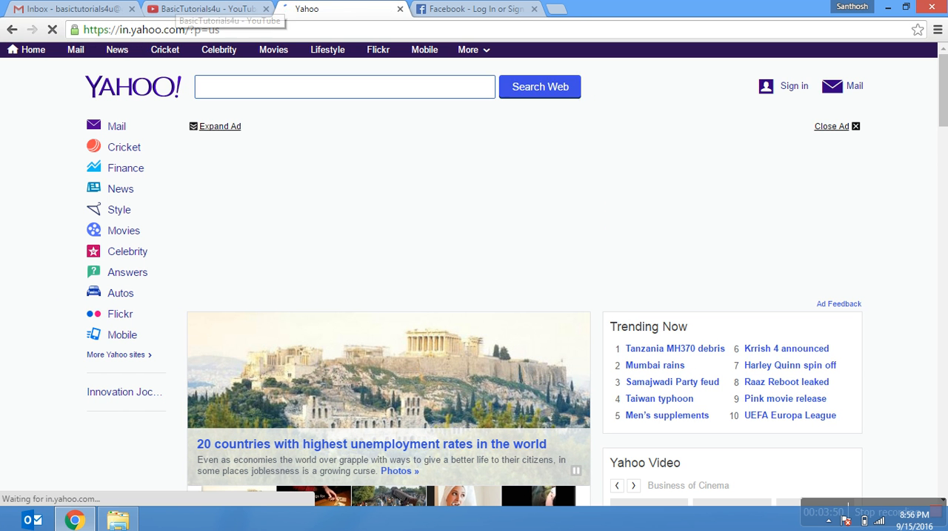
- Switch to the open BasicTutorials4u YouTube channel page and place the cursor after its web address
left_click(200, 9)
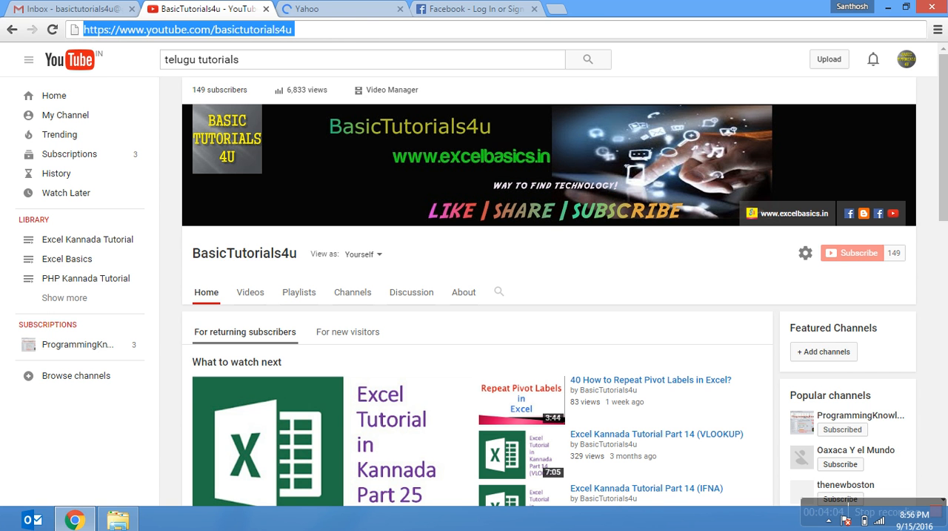
left_click(351, 41)
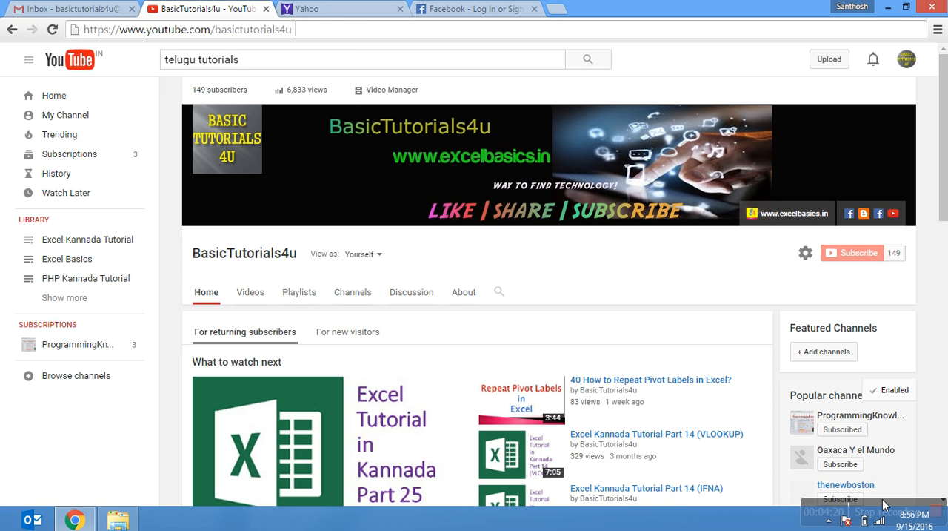
key("alt+Tab")
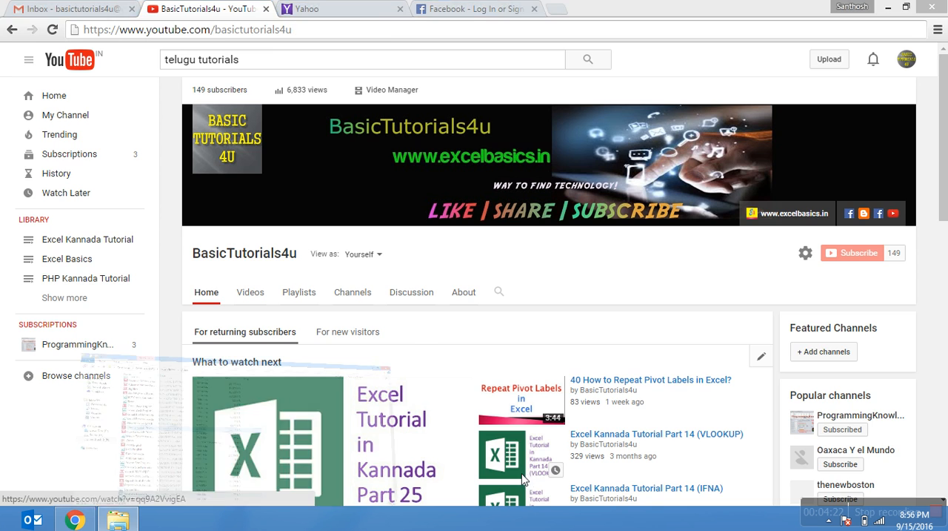
left_click(888, 7)
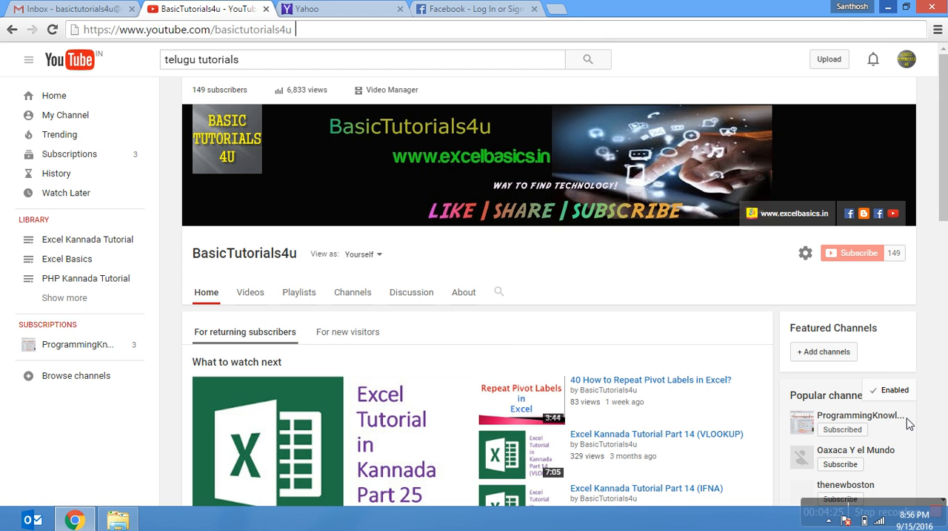
left_click(879, 507)
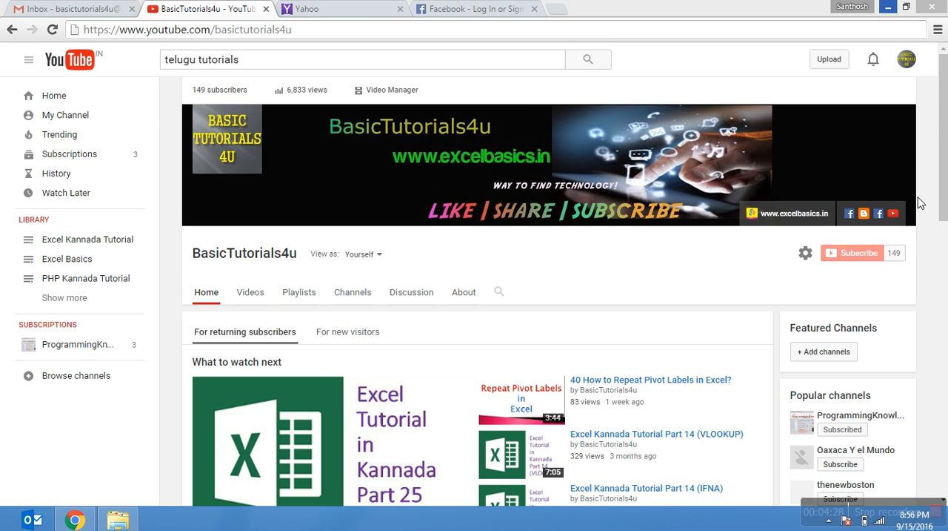
left_click(907, 7)
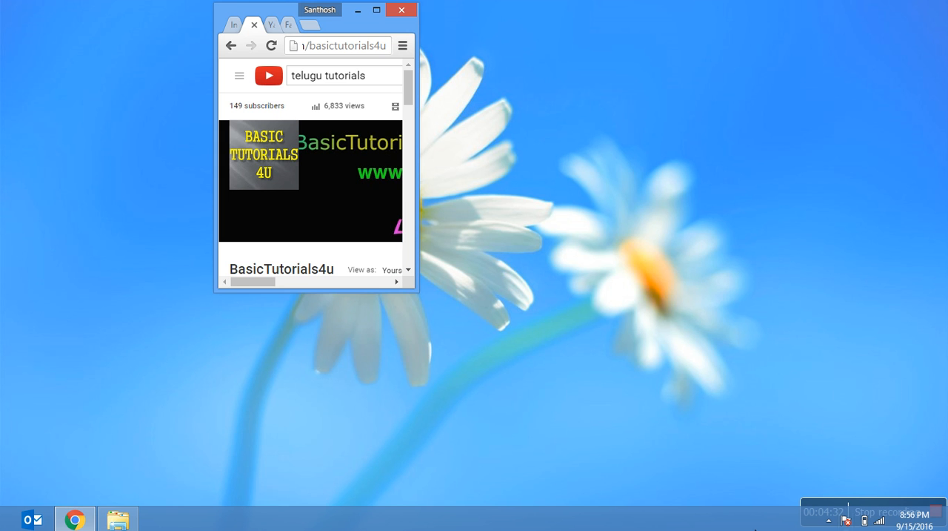
left_click(750, 522)
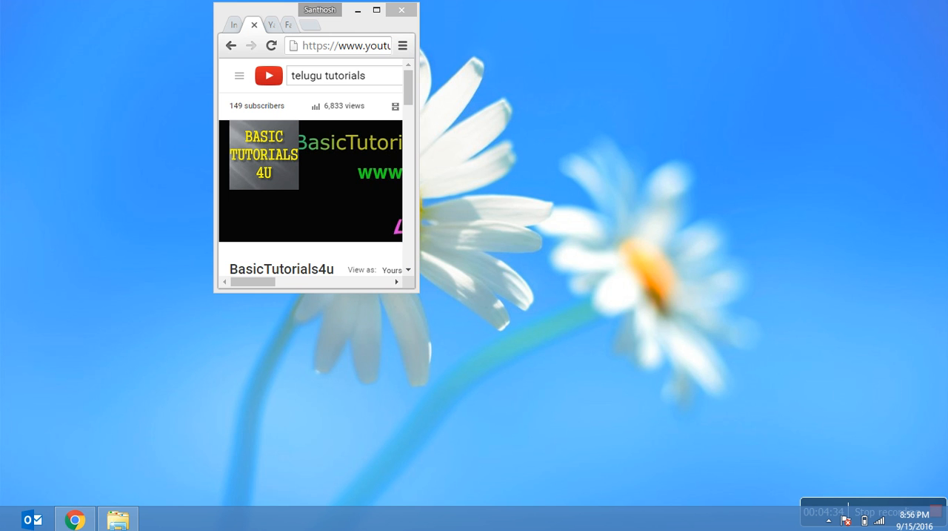
left_click(376, 10)
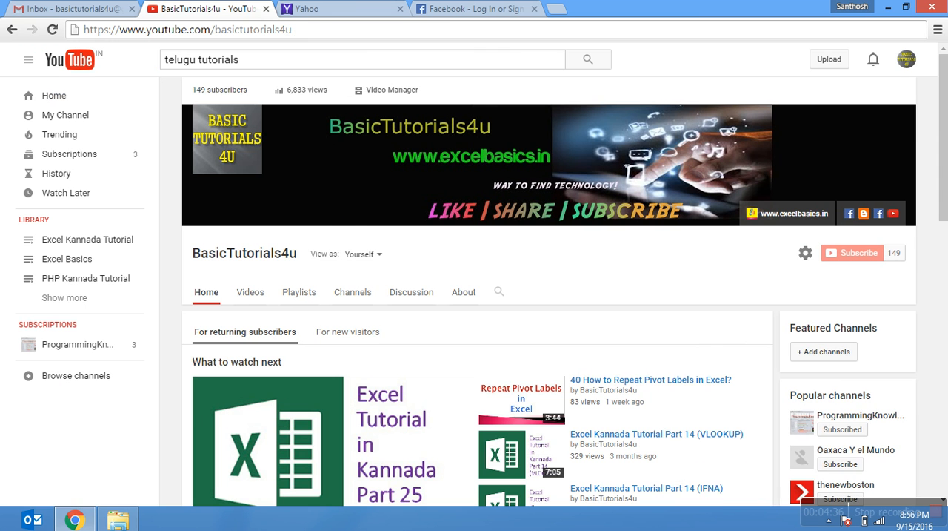